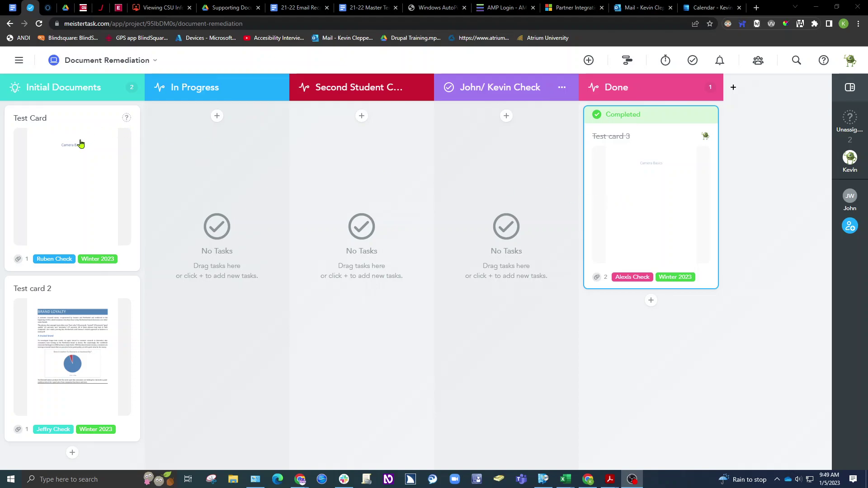
View the details of Test card 2 in the Initial Documents section, and close the card.
{"action": "left_click", "coordinate": [64, 323]}
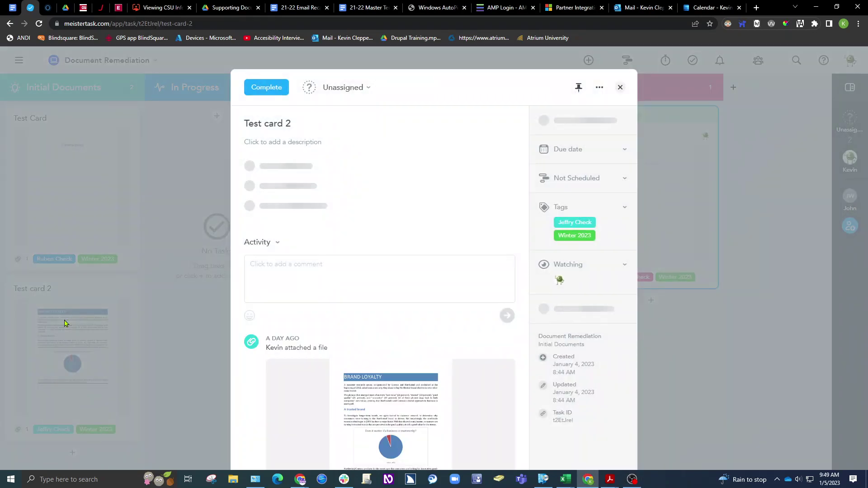
{"action": "left_click", "coordinate": [172, 314]}
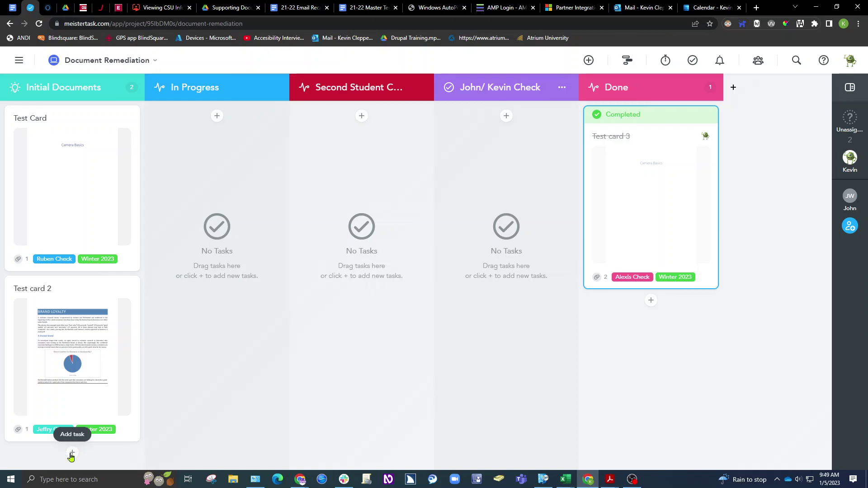
Add a task titled "Test card 4" to the Initial Documents section.
{"action": "left_click", "coordinate": [71, 454]}
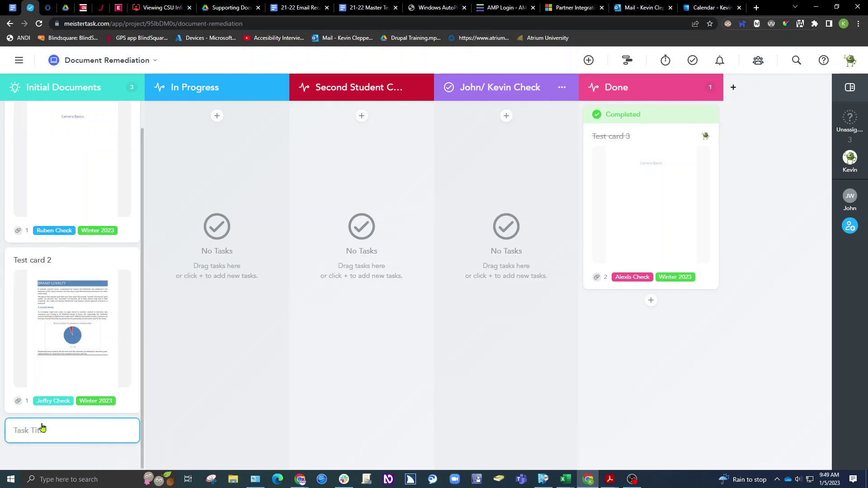
{"action": "type", "text": "Test card 4"}
{"action": "key", "text": "Return"}
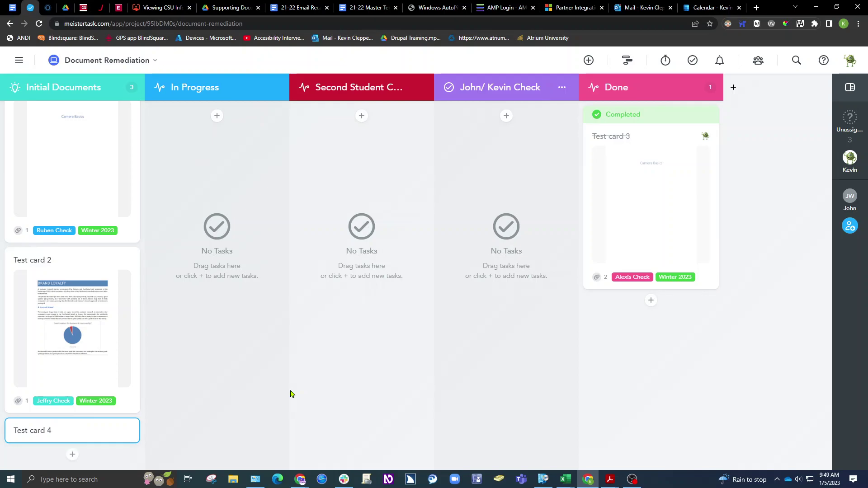
Assign the Winter 2023 tag and the turquoise student check tag to Test card 4.
{"action": "left_click", "coordinate": [88, 440]}
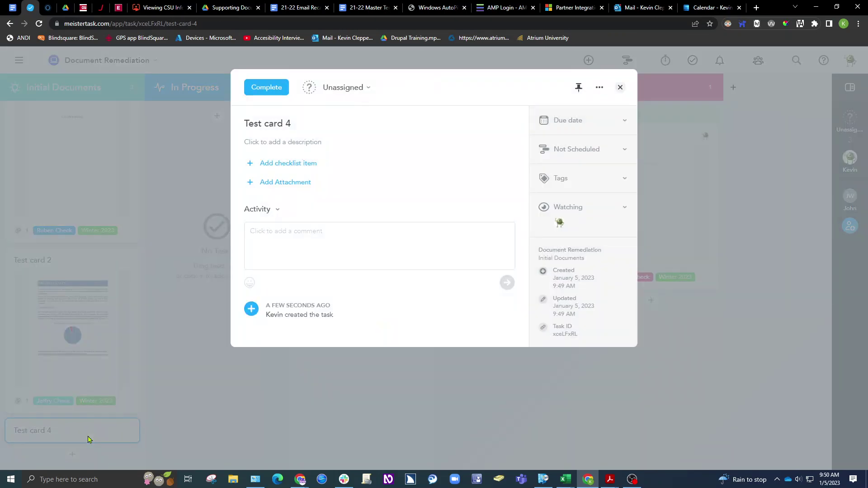
{"action": "left_click", "coordinate": [566, 179]}
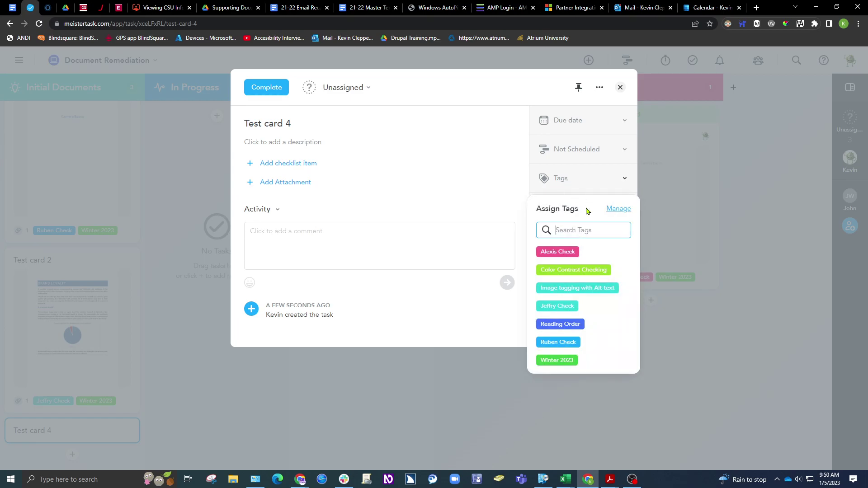
{"action": "left_click", "coordinate": [591, 364]}
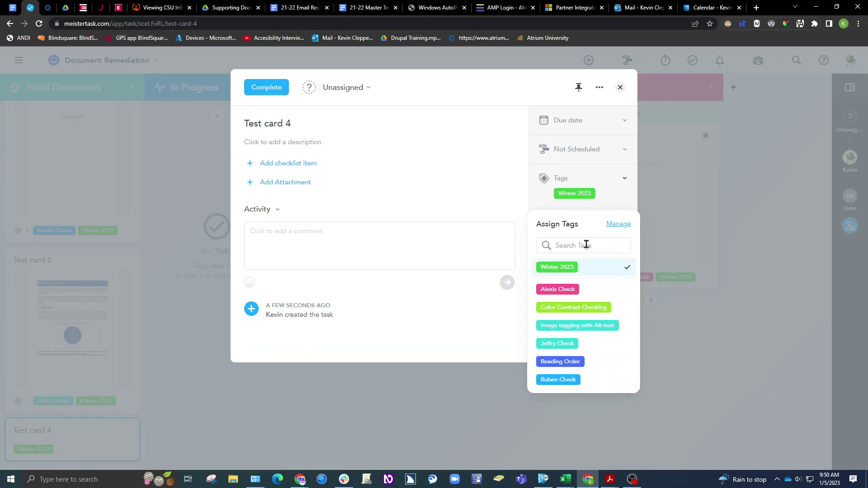
{"action": "left_click", "coordinate": [579, 347]}
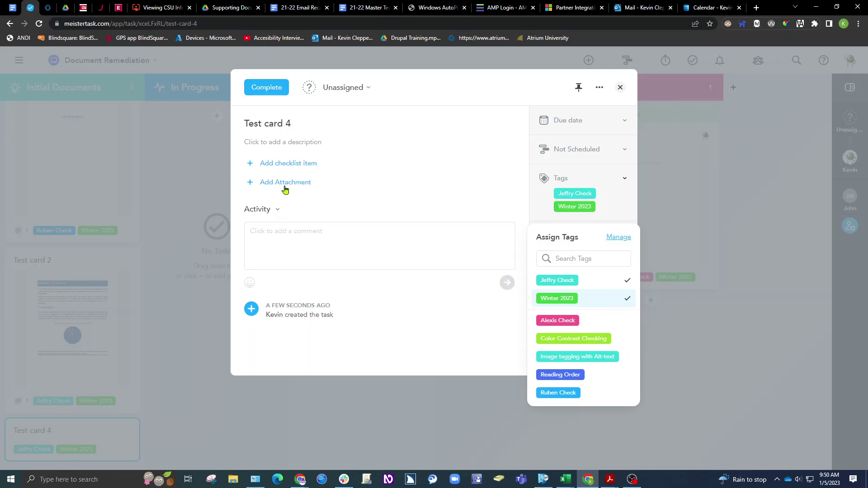
{"action": "left_click", "coordinate": [365, 186]}
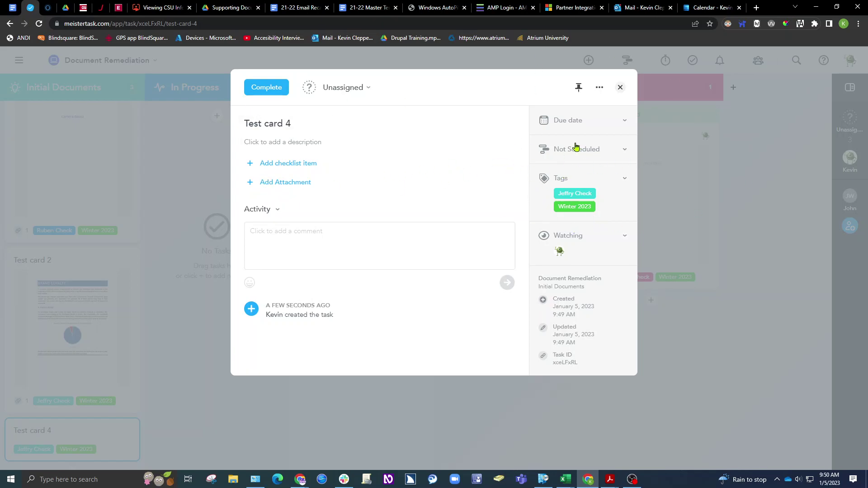
Upload the Lists PDF from the Downloads folder as an attachment to Test card 4 and check its preview.
{"action": "left_click", "coordinate": [290, 183]}
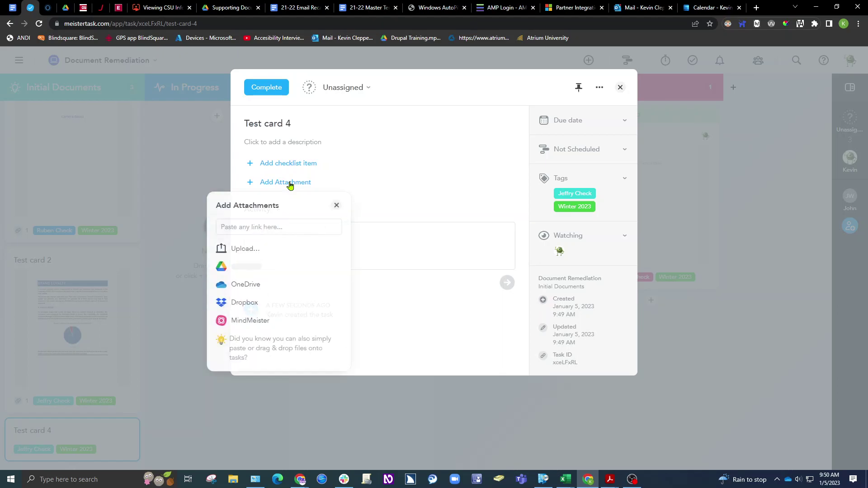
{"action": "left_click", "coordinate": [247, 250]}
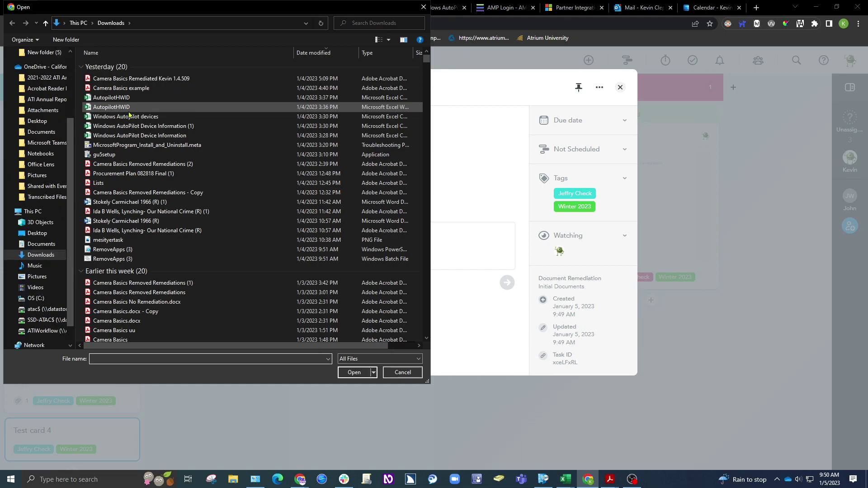
{"action": "left_click", "coordinate": [108, 188]}
{"action": "left_click", "coordinate": [354, 372]}
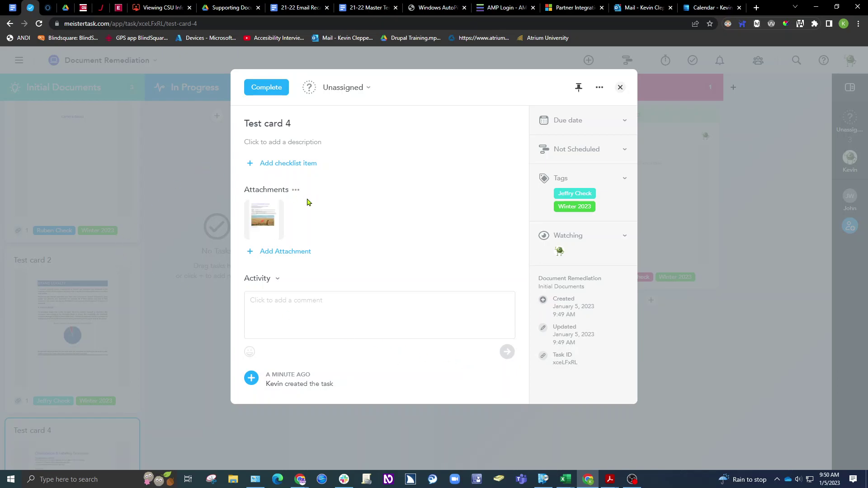
{"action": "scroll", "coordinate": [337, 214], "scroll_direction": "down", "scroll_amount": 3}
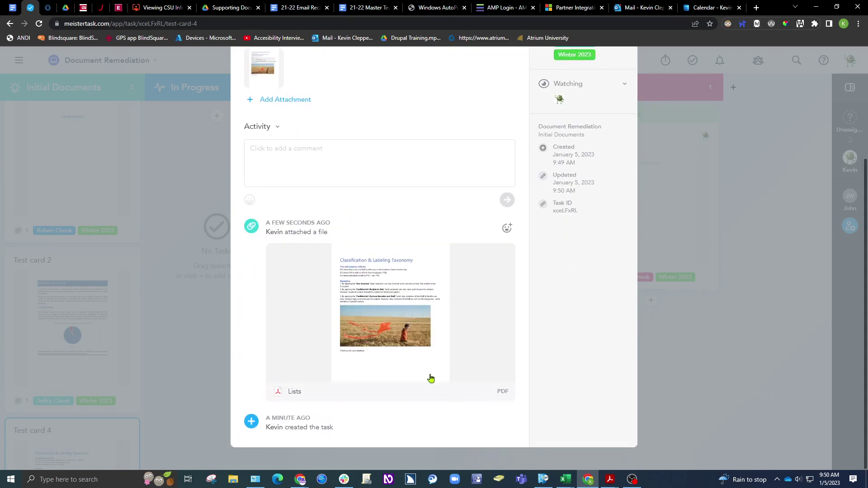
{"action": "scroll", "coordinate": [401, 368], "scroll_direction": "up", "scroll_amount": 3}
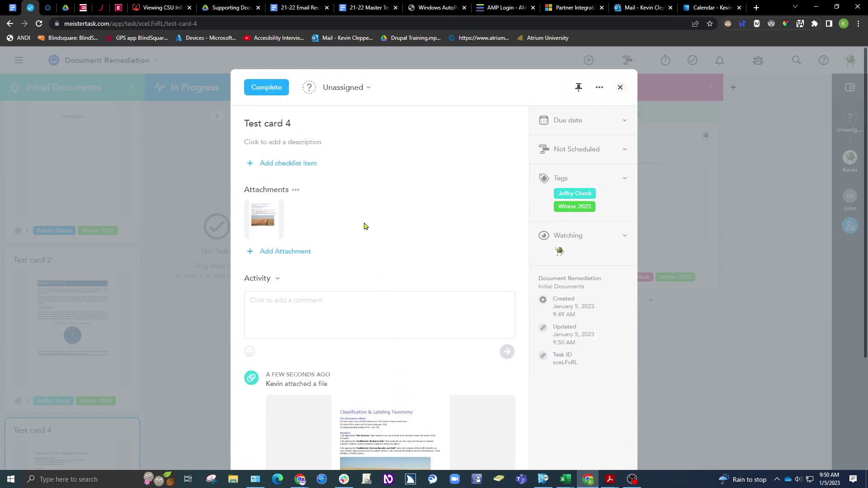
Assign Test card 4 to the project administrator and close the card.
{"action": "left_click", "coordinate": [358, 88]}
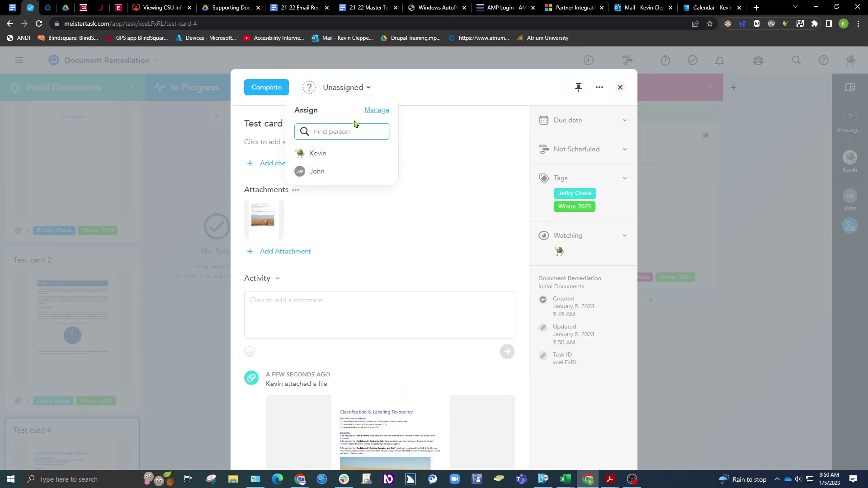
{"action": "left_click", "coordinate": [332, 162]}
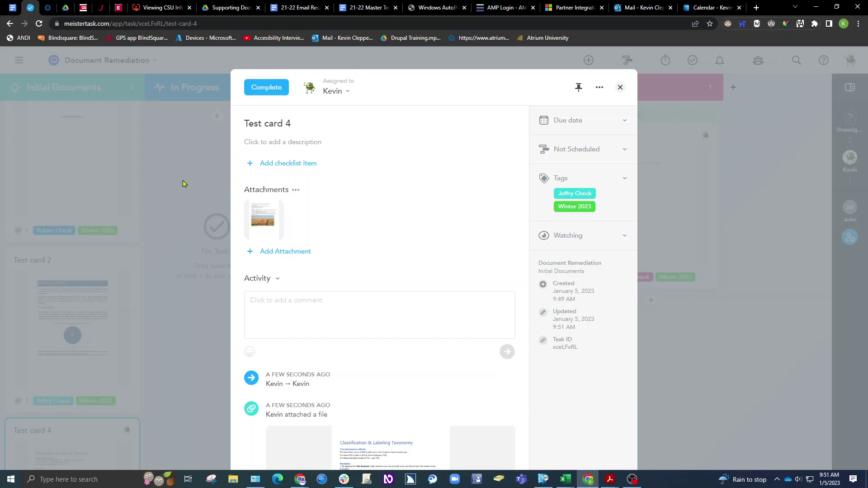
{"action": "left_click", "coordinate": [183, 183]}
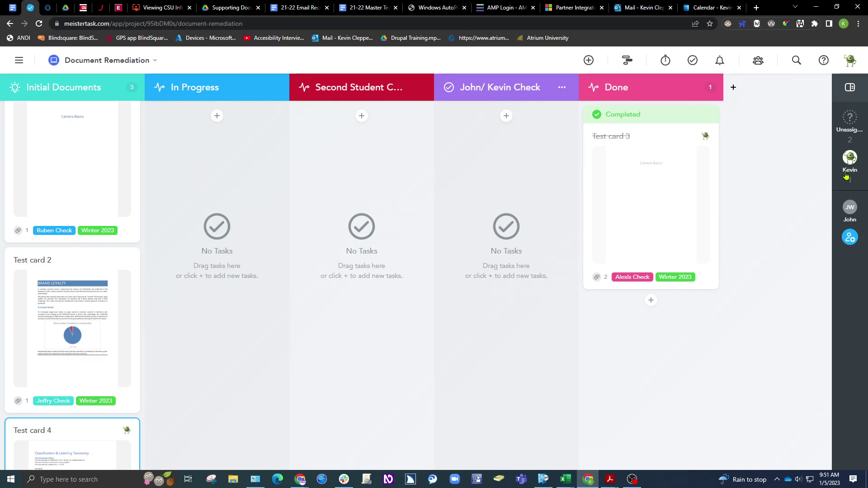
Filter the board to the administrator's assigned tasks, and clear the filter to show every card again.
{"action": "scroll", "coordinate": [52, 295], "scroll_direction": "up", "scroll_amount": 1}
{"action": "scroll", "coordinate": [49, 317], "scroll_direction": "down", "scroll_amount": 4}
{"action": "scroll", "coordinate": [48, 342], "scroll_direction": "up", "scroll_amount": 1}
{"action": "scroll", "coordinate": [47, 343], "scroll_direction": "down", "scroll_amount": 1}
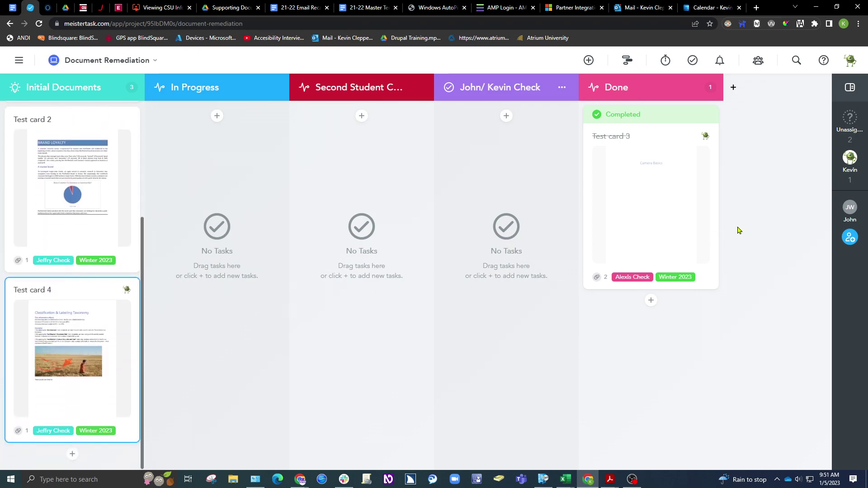
{"action": "left_click", "coordinate": [849, 156]}
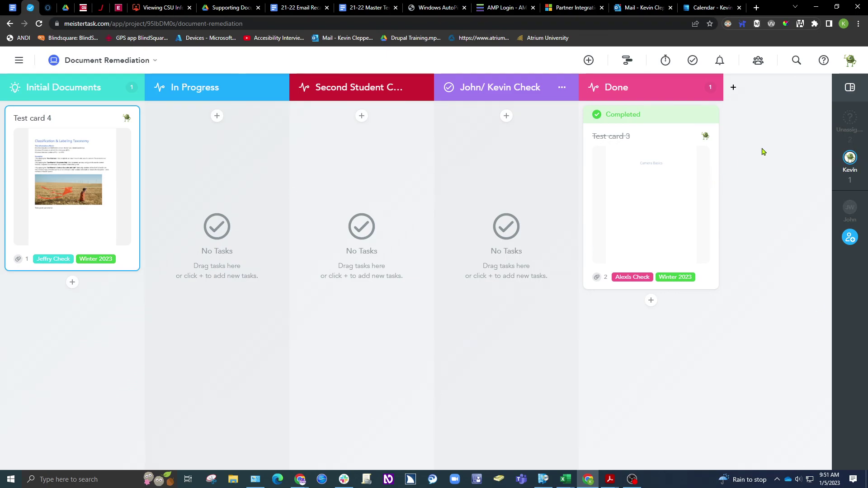
{"action": "left_click", "coordinate": [854, 158]}
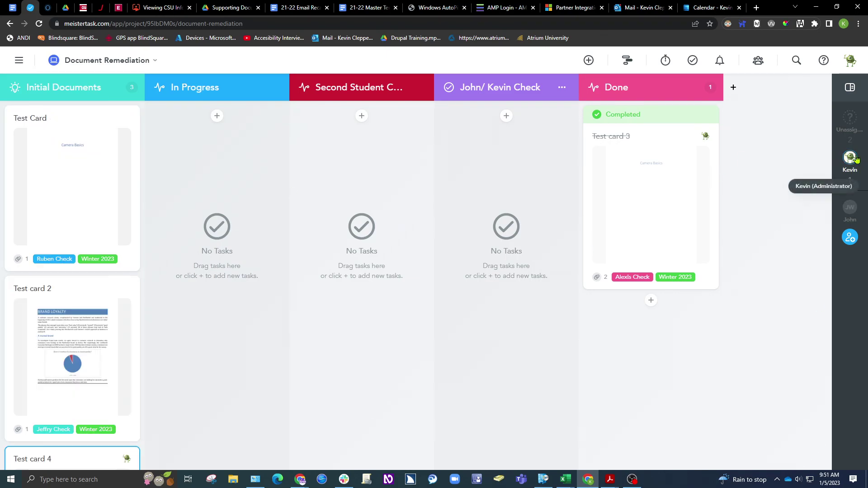
Move Test card 4 from Initial Documents to the In Progress section.
{"action": "scroll", "coordinate": [42, 304], "scroll_direction": "down", "scroll_amount": 4}
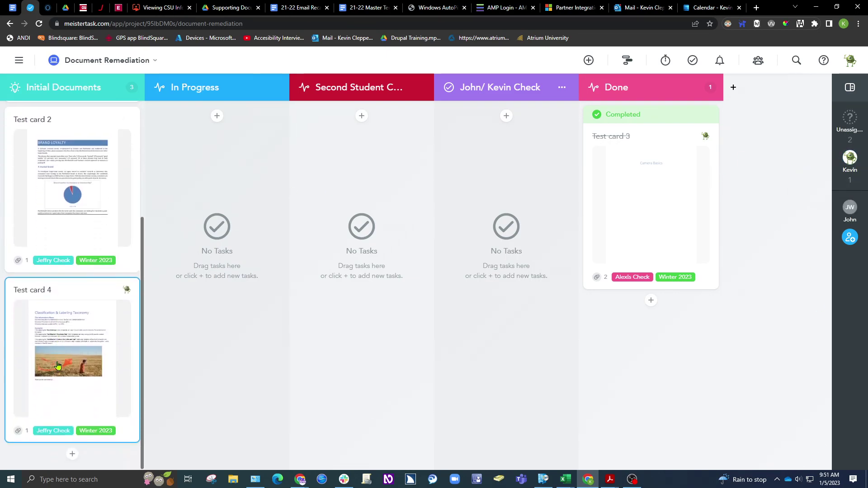
{"action": "left_click_drag", "start_coordinate": [58, 302], "coordinate": [218, 131]}
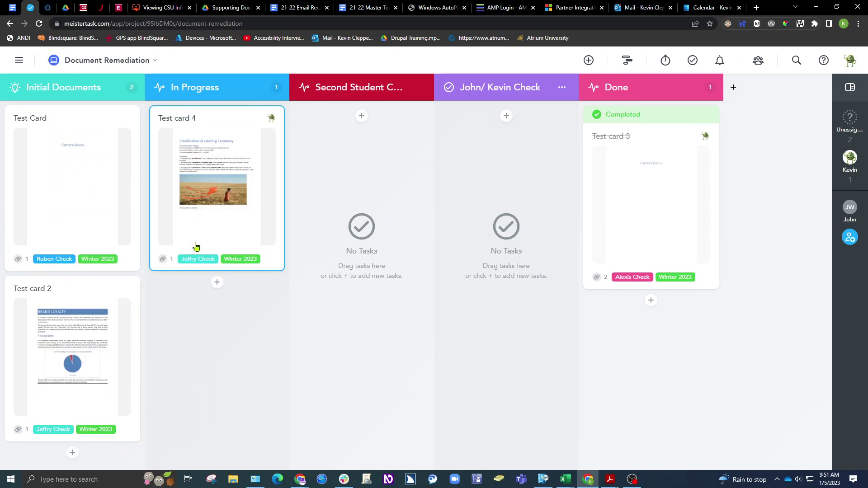
Download the Lists.pdf attachment from Test card 4, dismiss the download notice and close the card.
{"action": "left_click", "coordinate": [197, 193]}
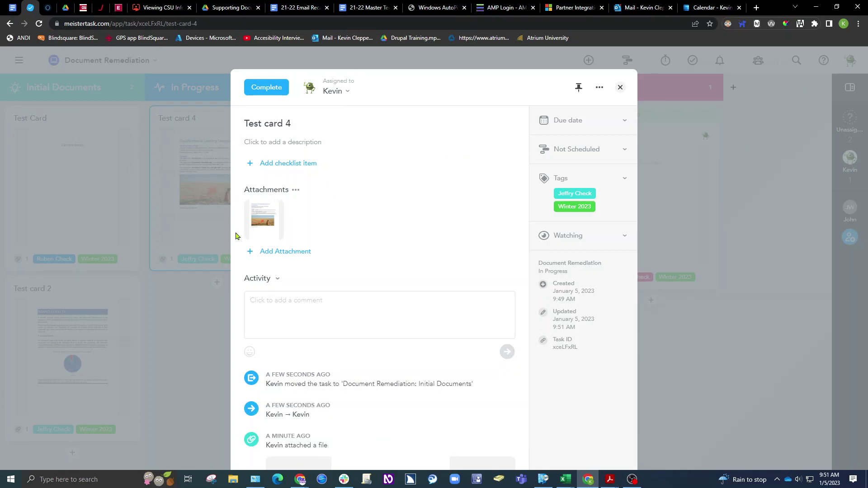
{"action": "left_click", "coordinate": [280, 203]}
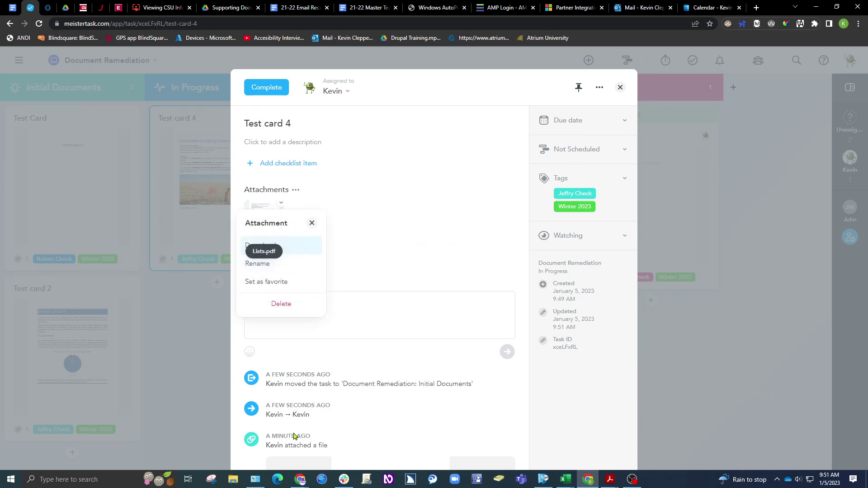
{"action": "left_click", "coordinate": [370, 280]}
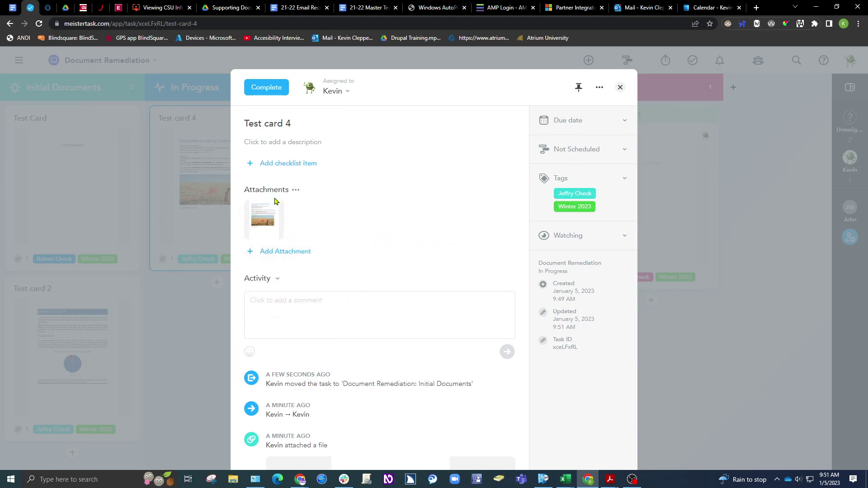
{"action": "left_click", "coordinate": [282, 207]}
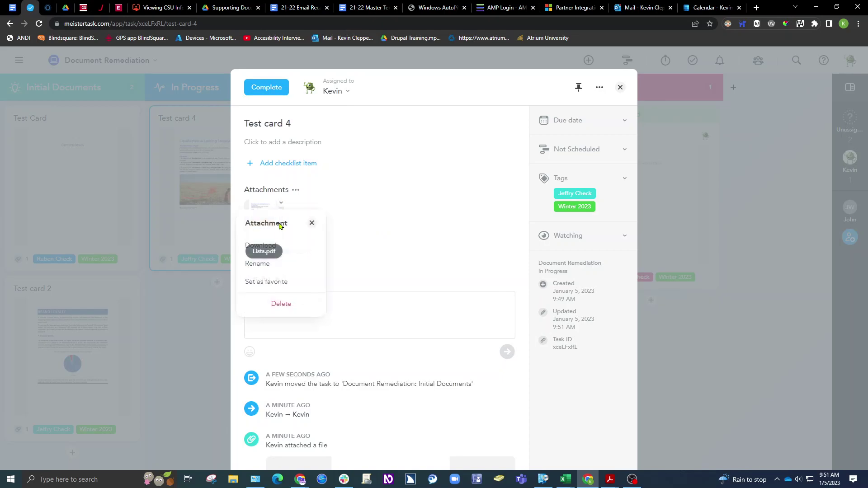
{"action": "left_click", "coordinate": [289, 250]}
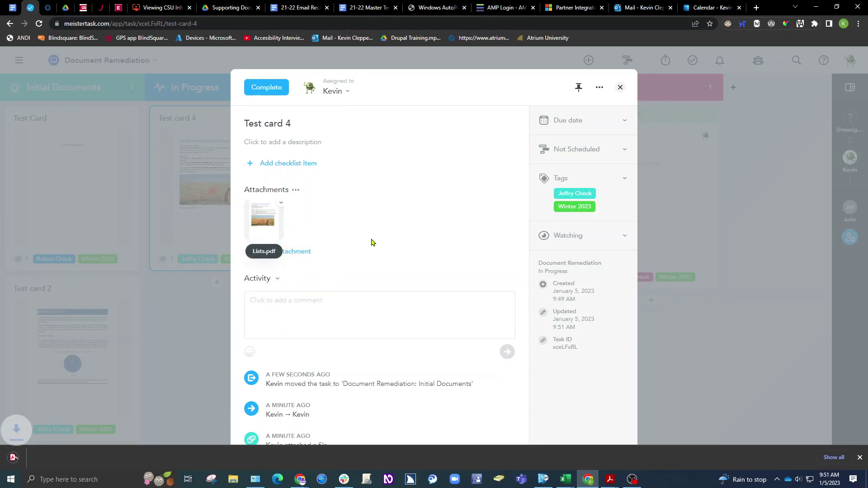
{"action": "left_click", "coordinate": [859, 457]}
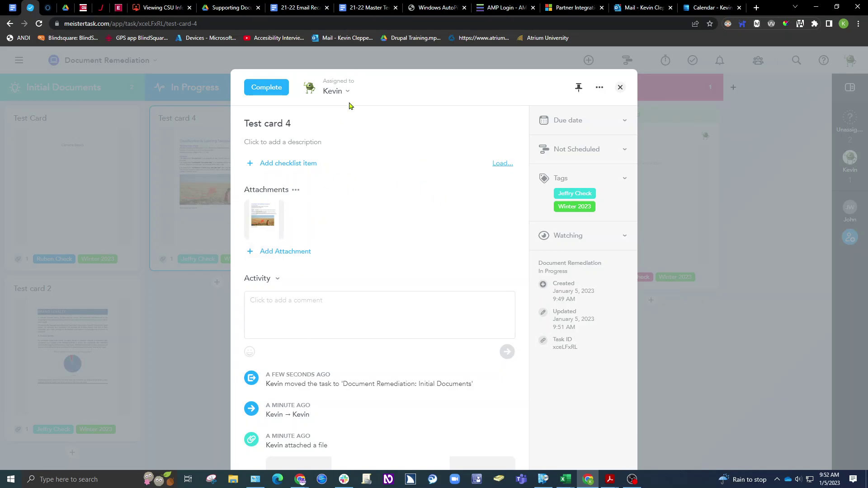
{"action": "left_click", "coordinate": [209, 345]}
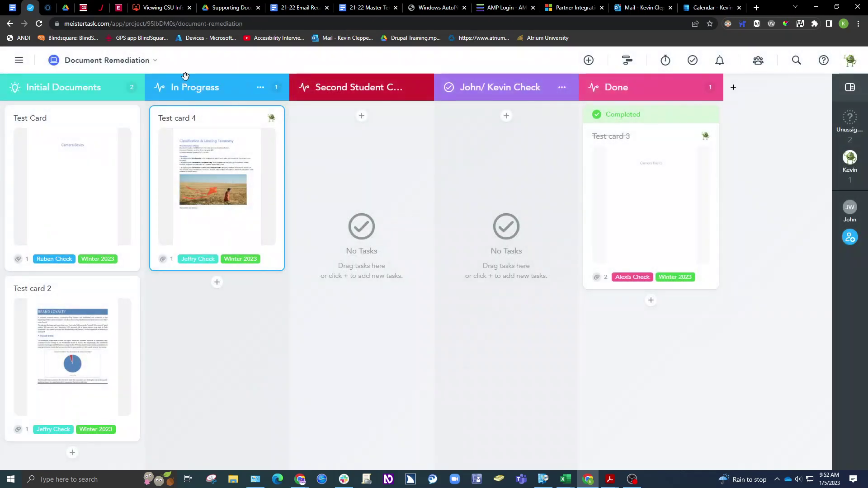
Move Test card 4 to the Second Student Check section and review its details and assignee options.
{"action": "left_click_drag", "start_coordinate": [199, 168], "coordinate": [357, 167]}
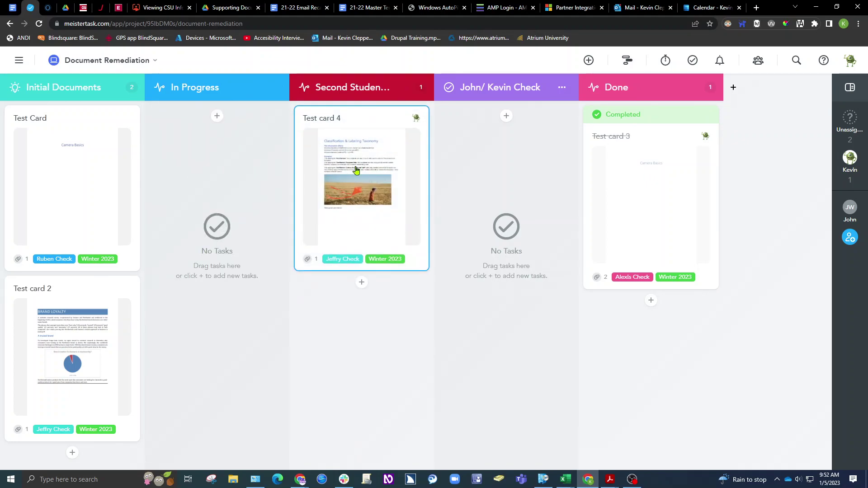
{"action": "left_click", "coordinate": [356, 170]}
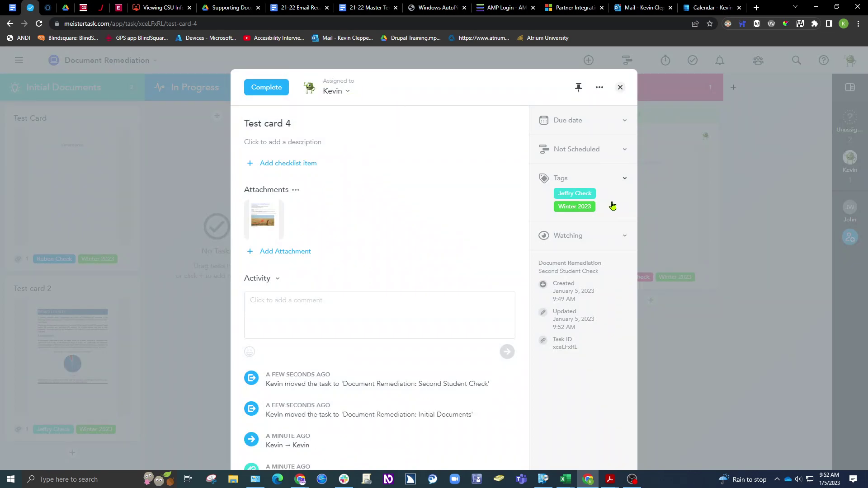
{"action": "left_click", "coordinate": [346, 94]}
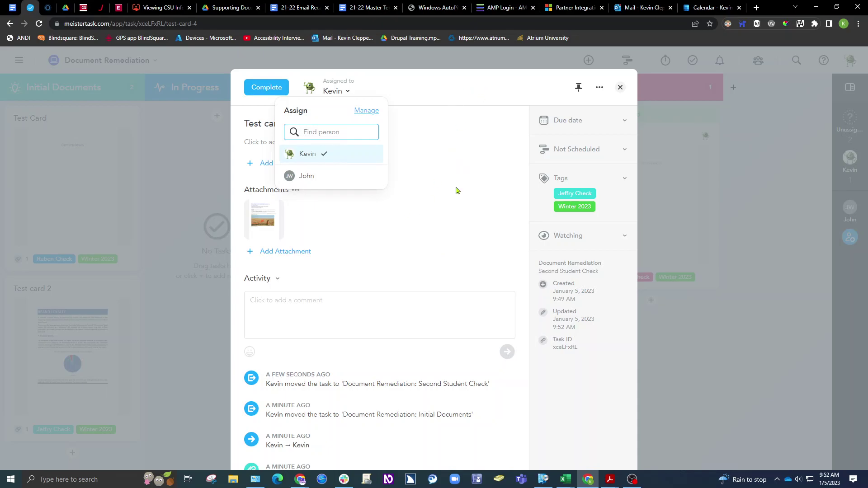
{"action": "left_click", "coordinate": [434, 99]}
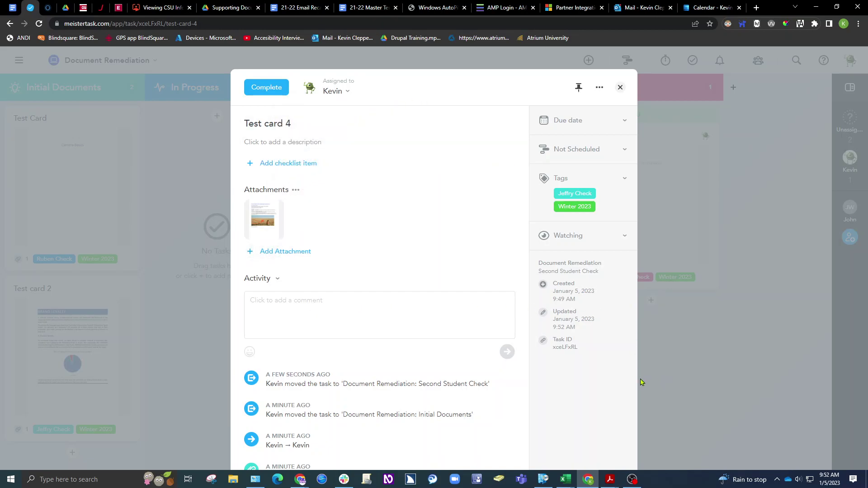
{"action": "left_click", "coordinate": [677, 384]}
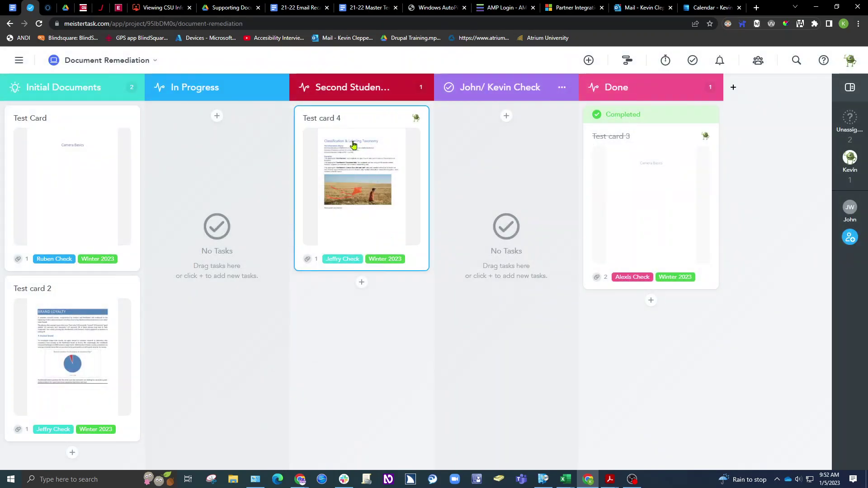
Move Test card 4 from Second Student Check to the staff check section just before Done.
{"action": "left_click_drag", "start_coordinate": [355, 145], "coordinate": [497, 171]}
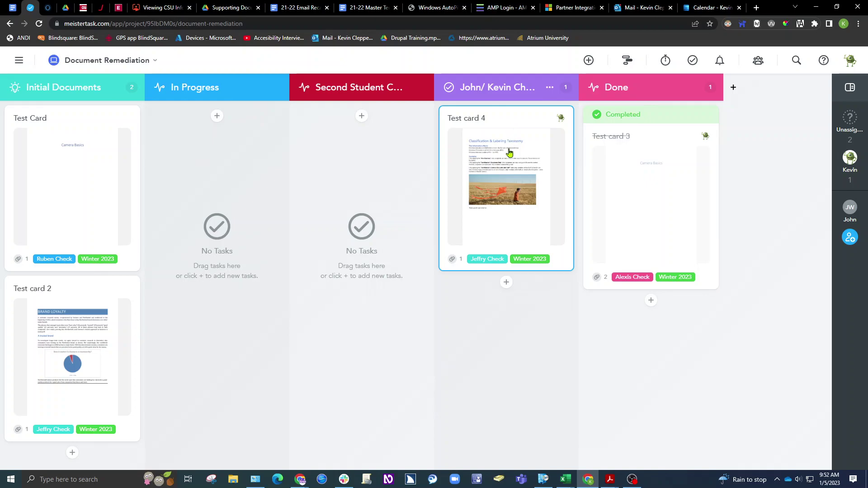
Move Test card 4 from the staff check section to Done, mark it complete and close the card.
{"action": "left_click_drag", "start_coordinate": [506, 151], "coordinate": [642, 324]}
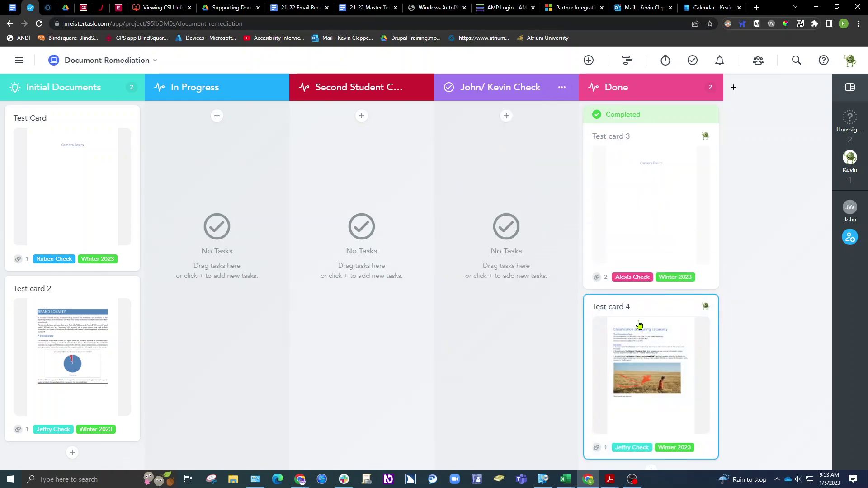
{"action": "left_click", "coordinate": [643, 324]}
{"action": "left_click", "coordinate": [266, 88]}
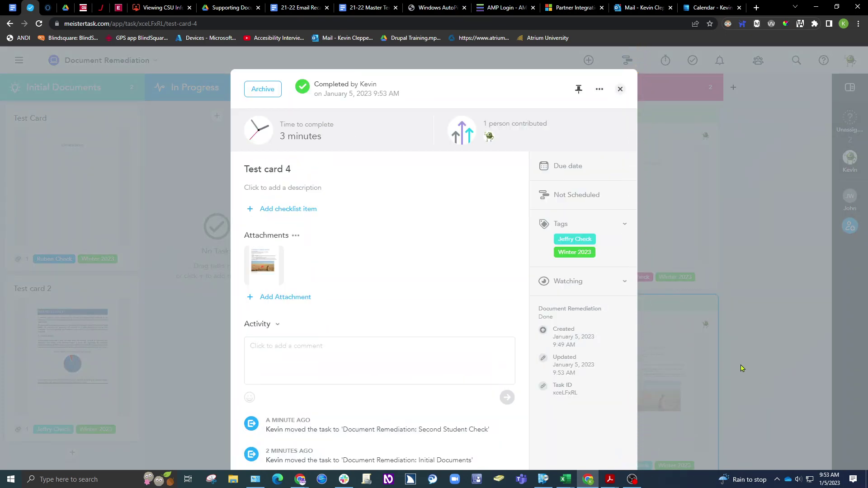
{"action": "left_click", "coordinate": [620, 89]}
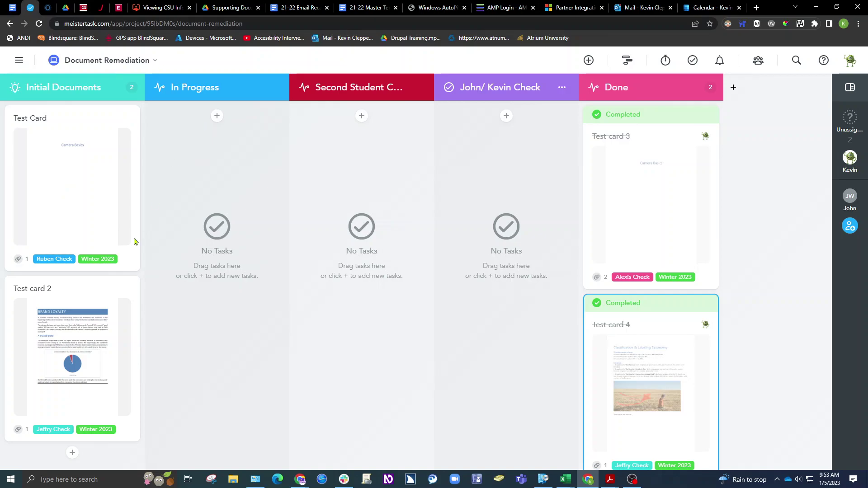
Move the completed Test card 4 from Done to the In Progress section and archive it.
{"action": "left_click_drag", "start_coordinate": [705, 333], "coordinate": [208, 151]}
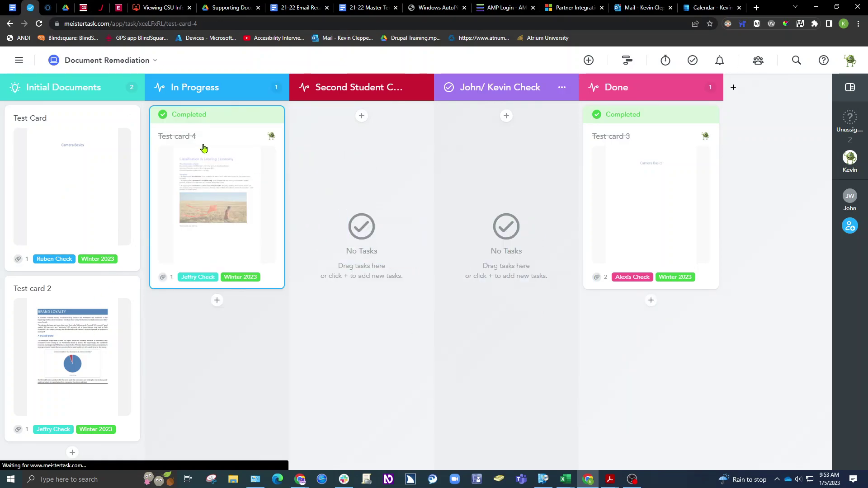
{"action": "left_click", "coordinate": [205, 149]}
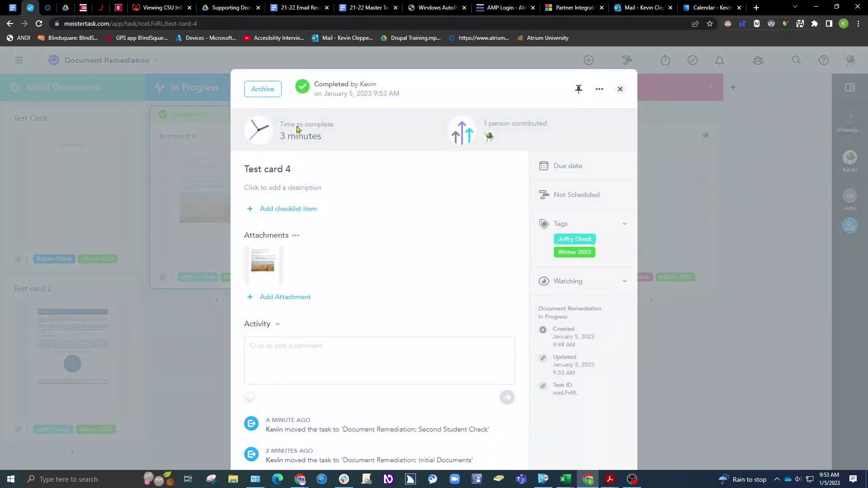
{"action": "left_click", "coordinate": [267, 91]}
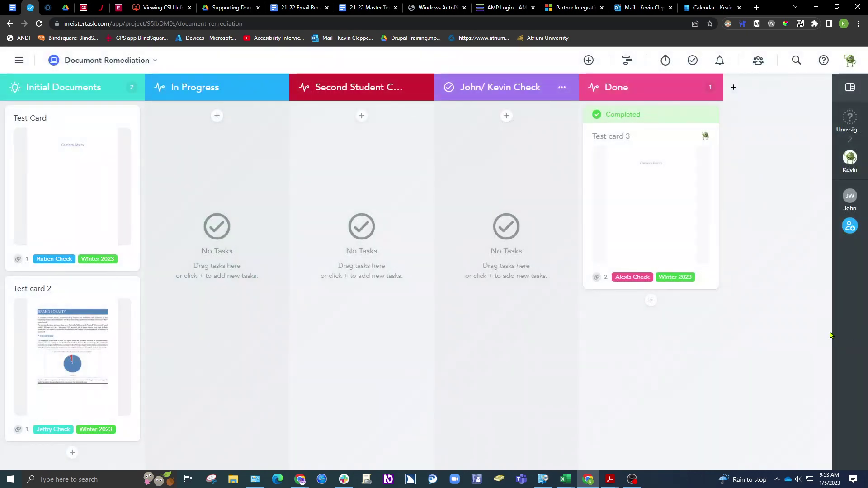
Move Test card 2 through In Progress, Second Student Check and the staff check section to Done, and return it to Initial Documents.
{"action": "left_click_drag", "start_coordinate": [63, 319], "coordinate": [216, 186]}
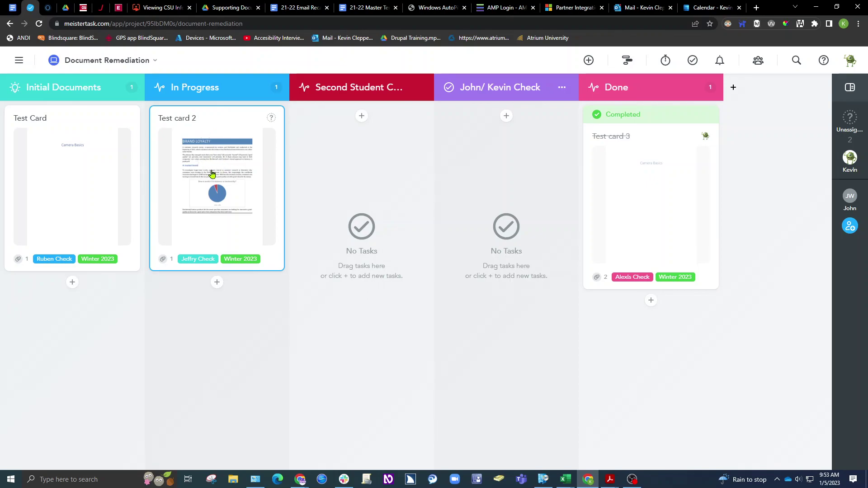
{"action": "left_click_drag", "start_coordinate": [215, 175], "coordinate": [367, 174]}
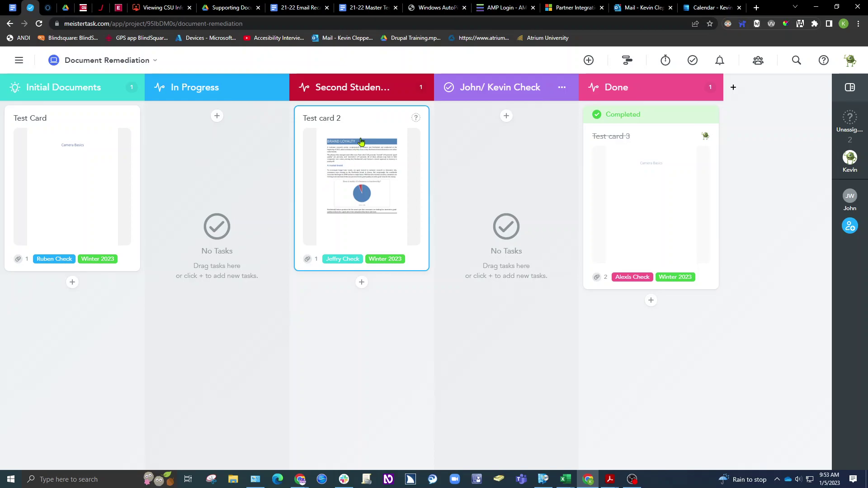
{"action": "left_click_drag", "start_coordinate": [377, 152], "coordinate": [514, 151]}
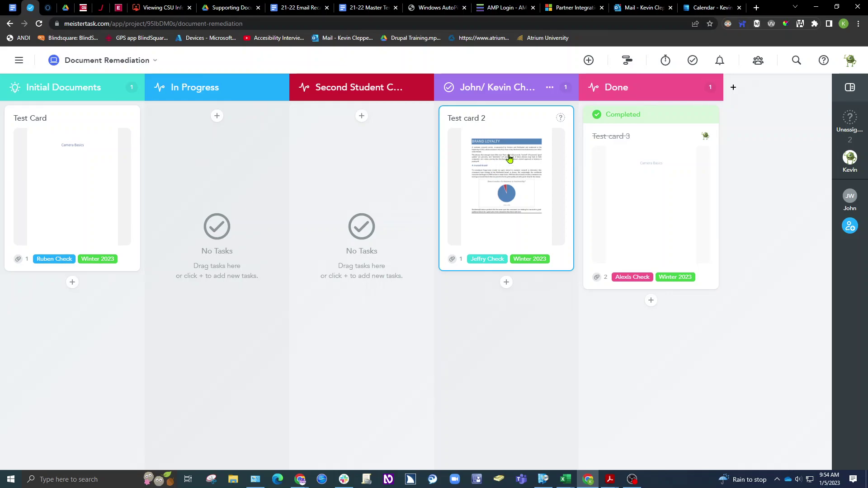
{"action": "left_click_drag", "start_coordinate": [524, 217], "coordinate": [669, 322]}
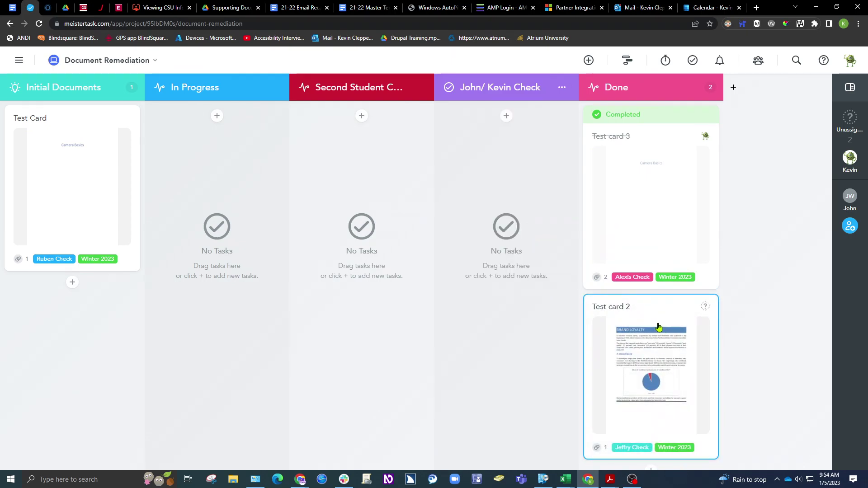
{"action": "left_click_drag", "start_coordinate": [664, 332], "coordinate": [66, 285]}
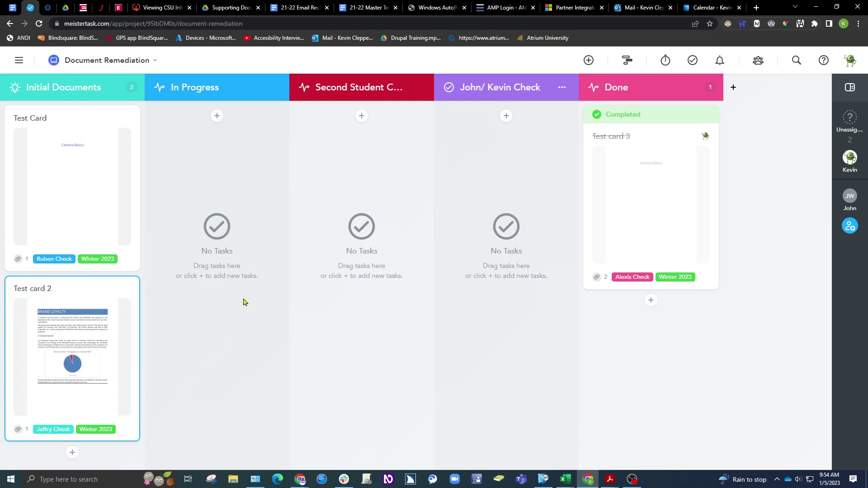